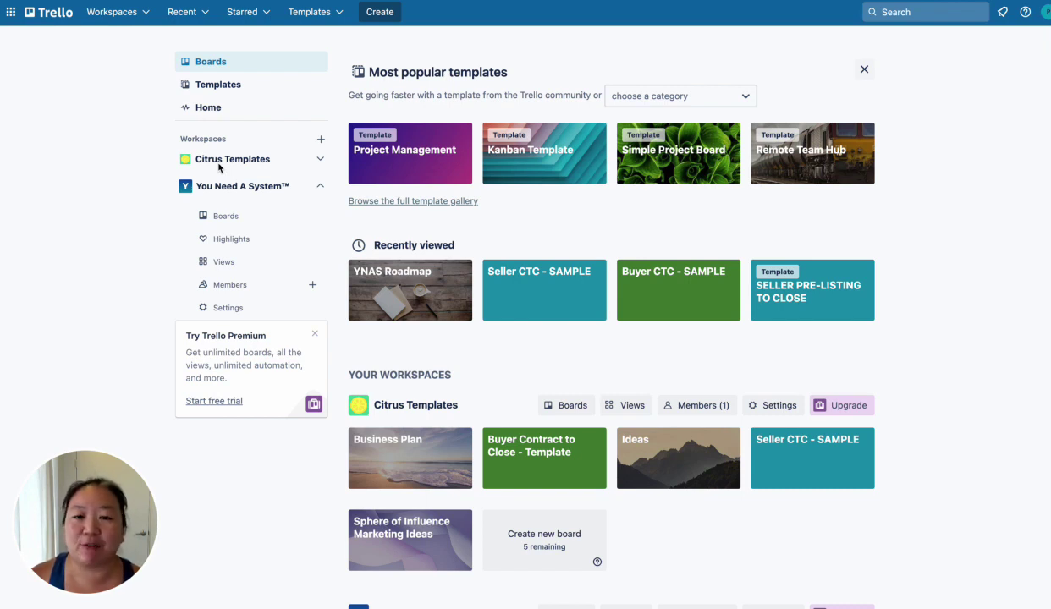
Create a workspace named "Contract to Close" with the type Other, and skip inviting team members.
click(322, 144)
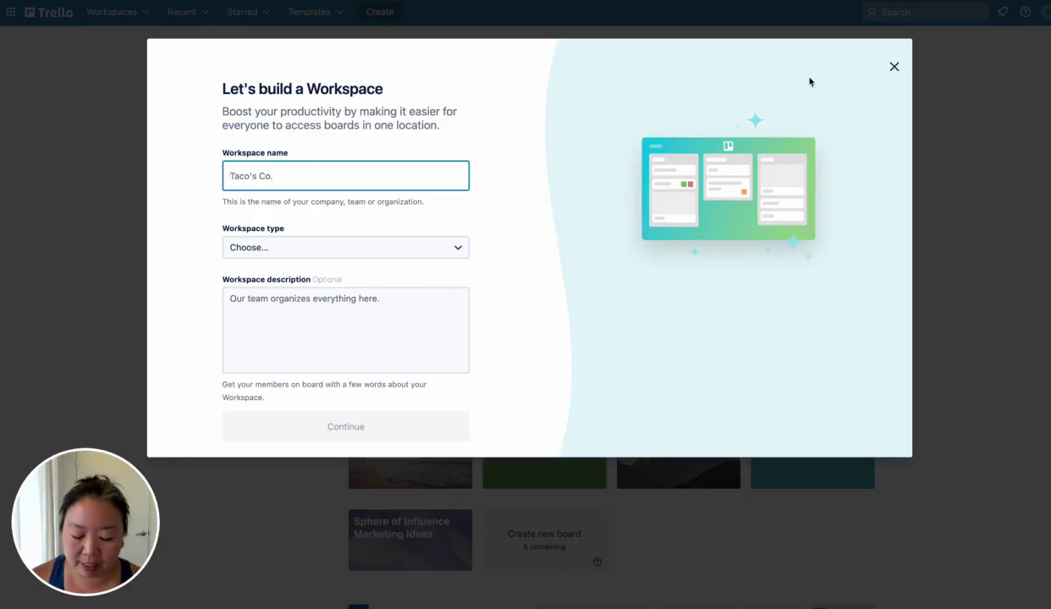
text(Contract to CL)
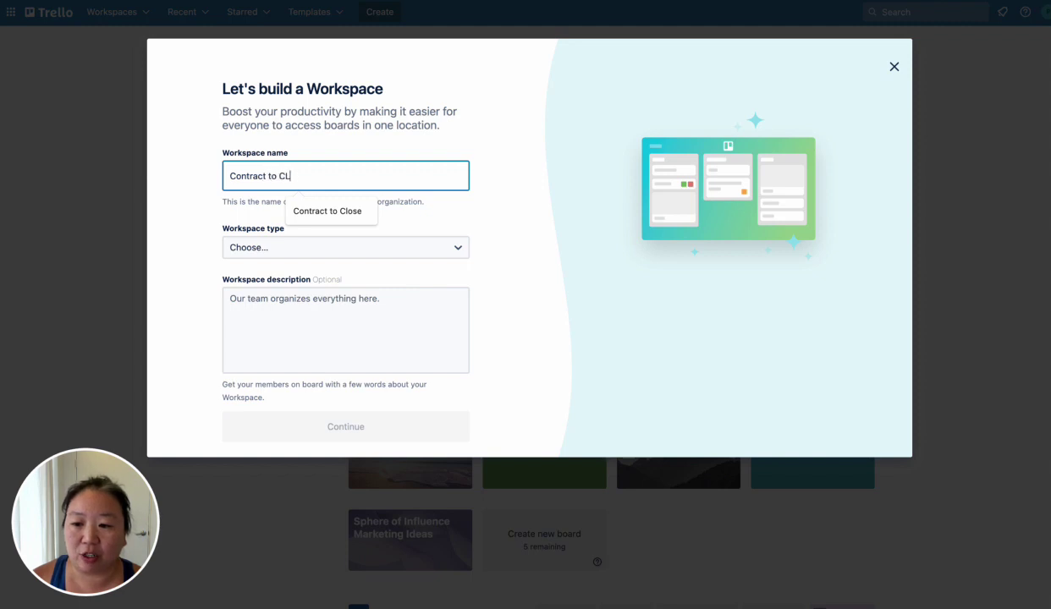
key(BackSpace)
key(BackSpace)
text(Close)
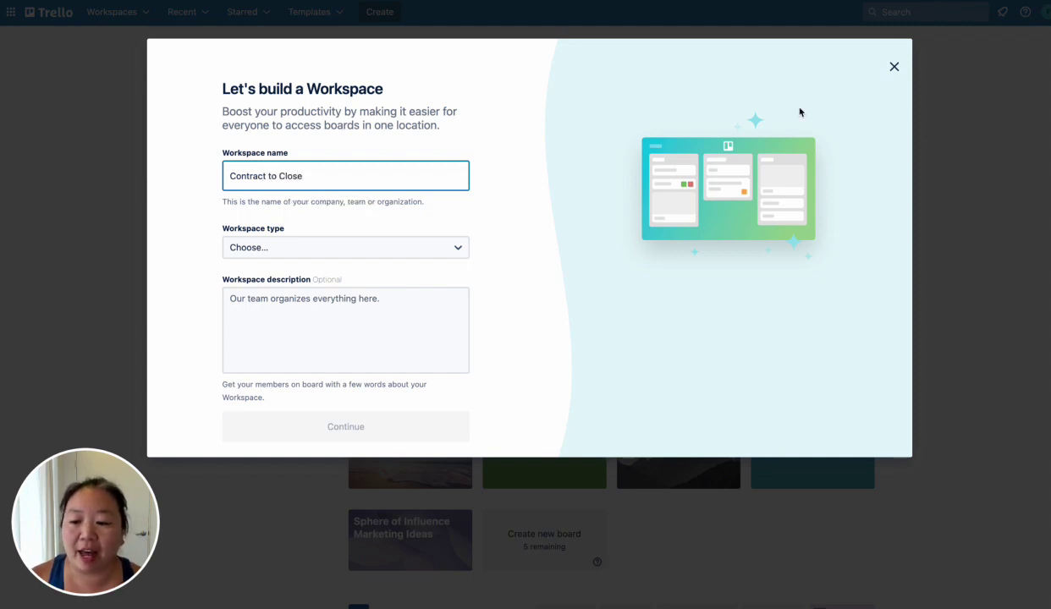
click(354, 247)
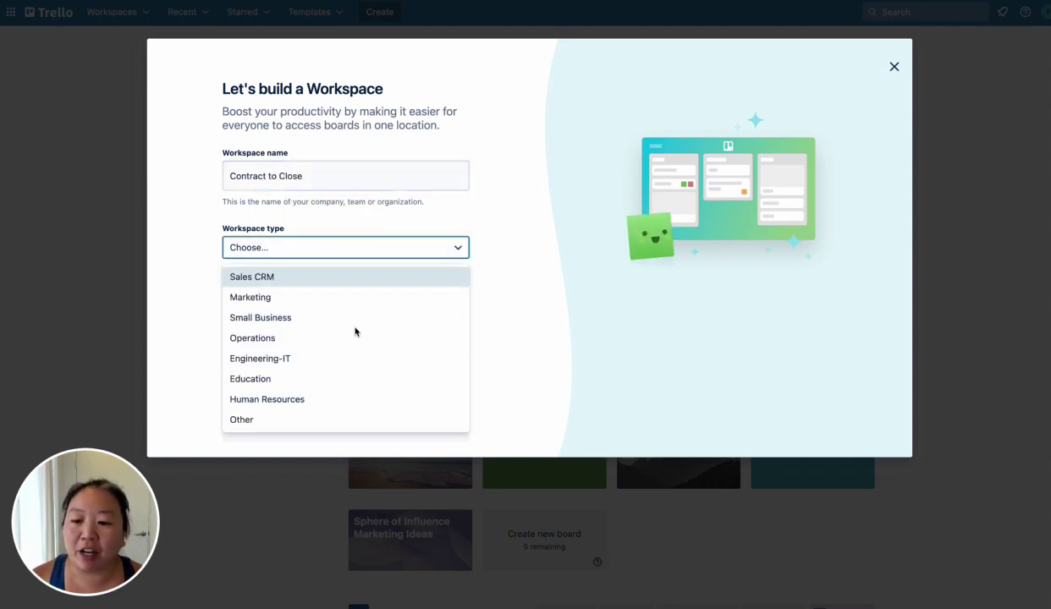
click(356, 419)
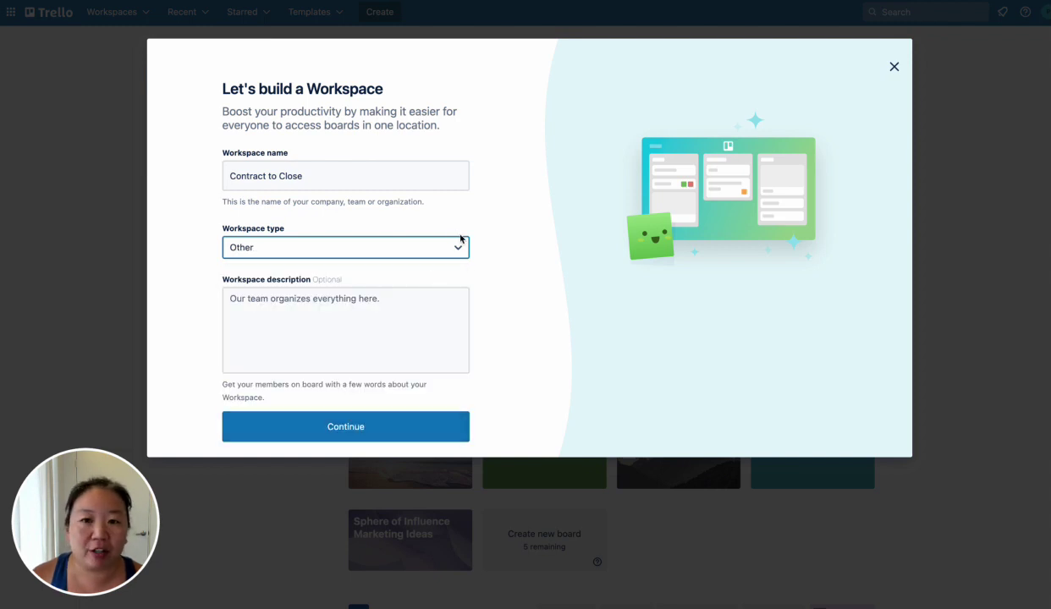
click(422, 429)
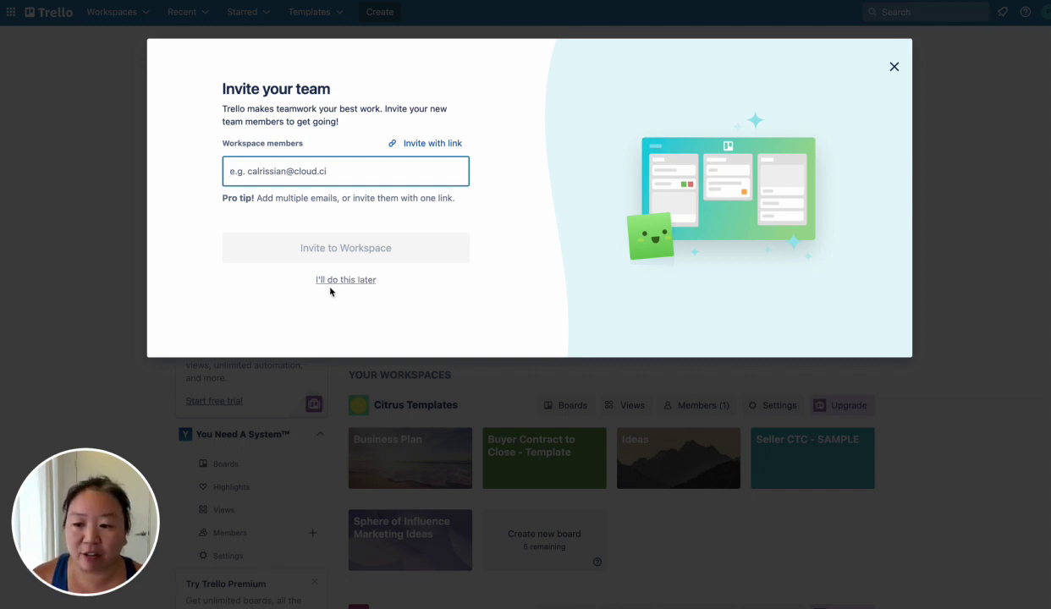
click(330, 284)
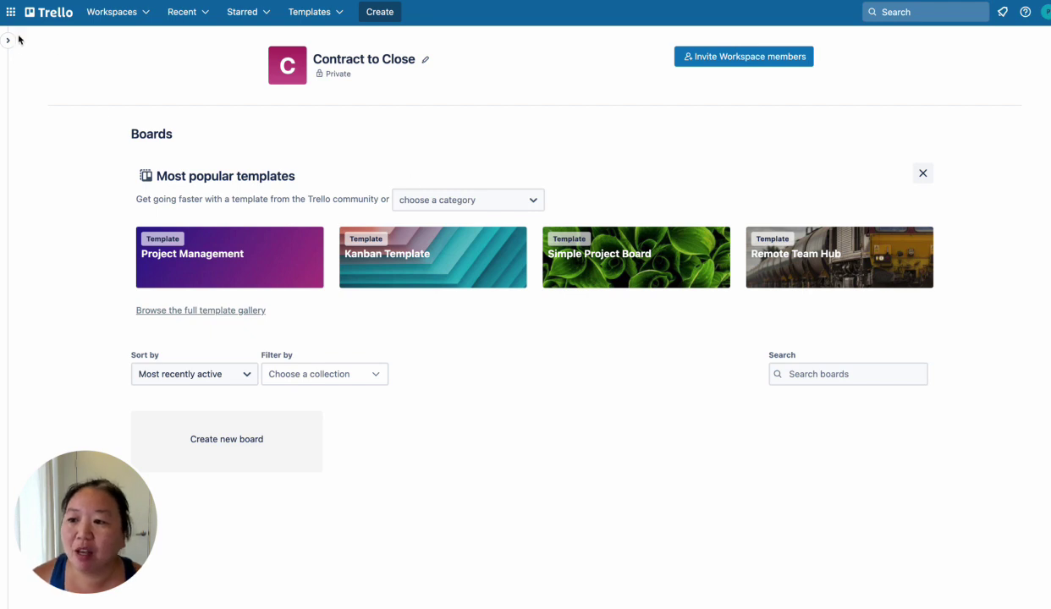
Return to the home page, expand the Contract to Close workspace, and display the boards of the You Need A System workspace.
click(53, 17)
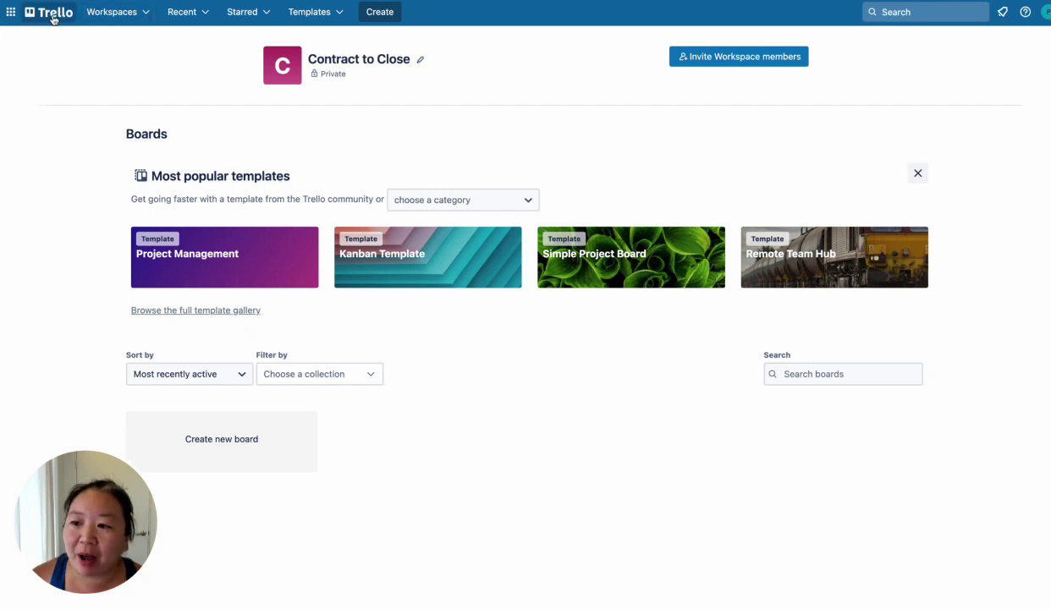
click(321, 187)
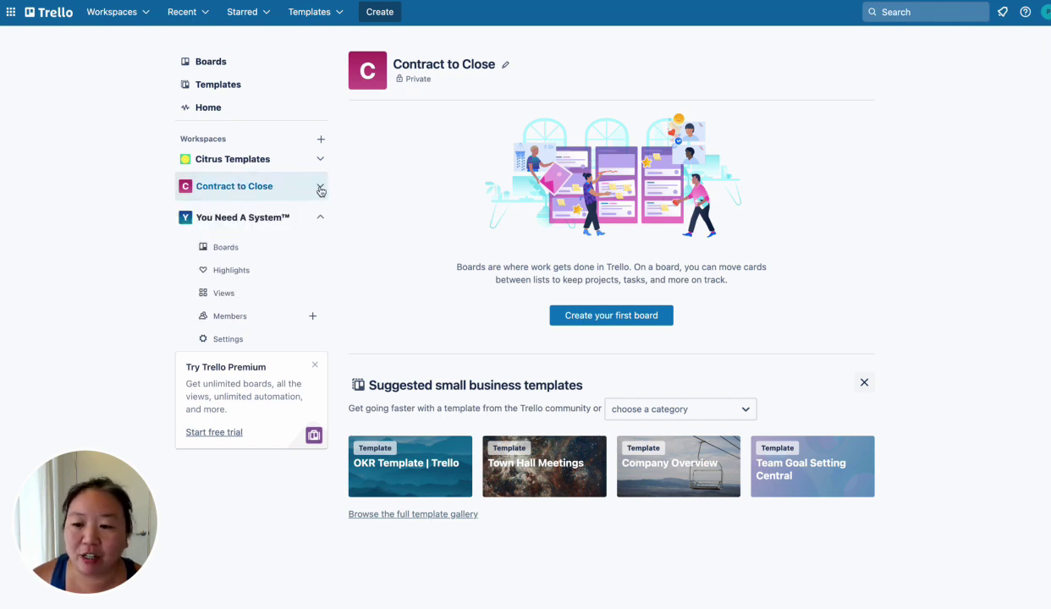
click(320, 188)
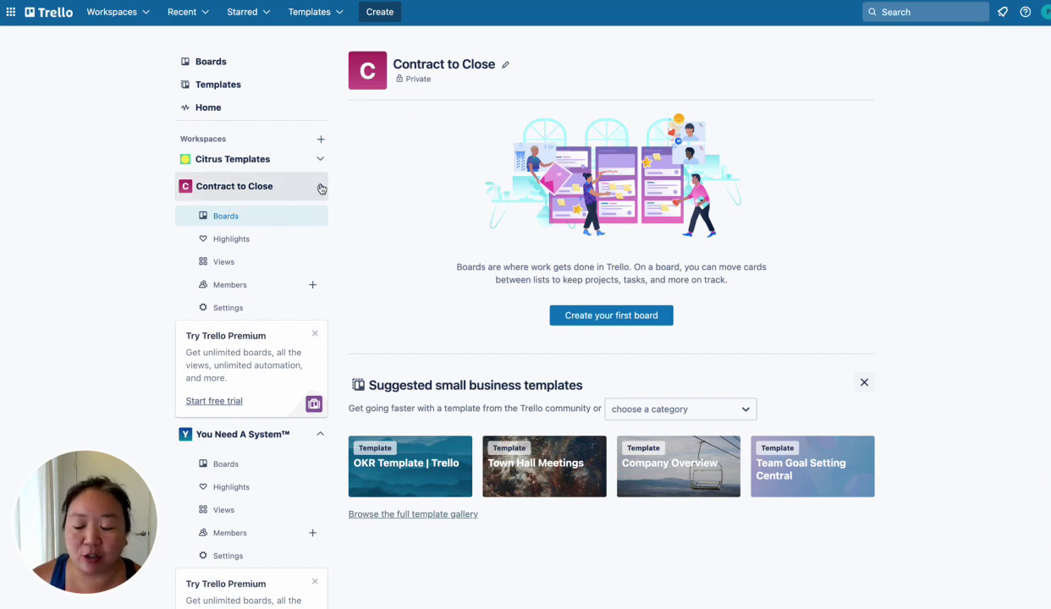
click(230, 434)
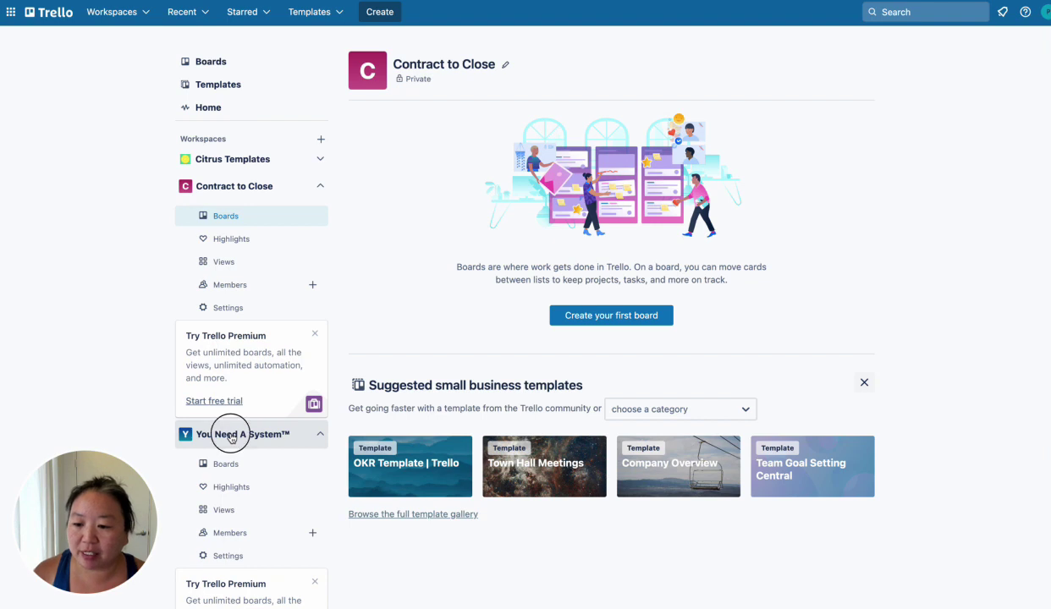
click(320, 435)
click(221, 465)
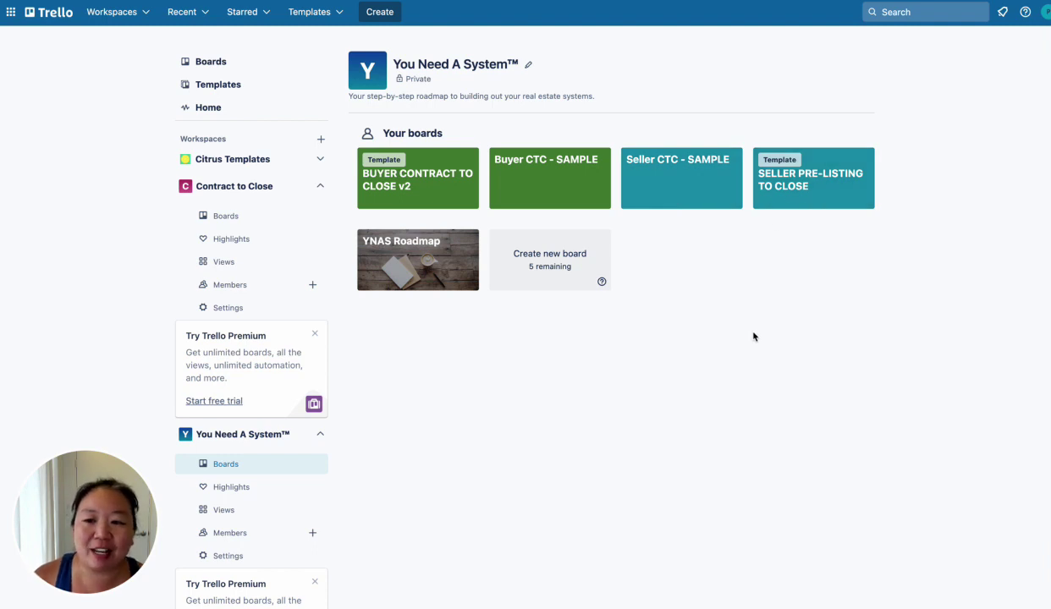
Open the Seller CTC - SAMPLE board and rename it "1. Seller CTC - SAMPLE".
click(657, 183)
click(31, 44)
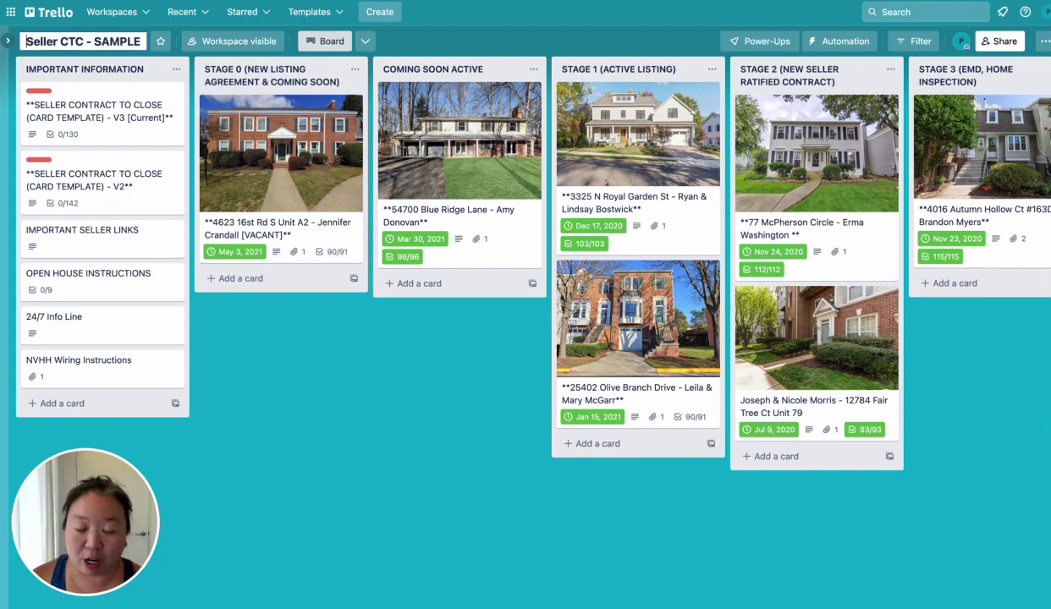
text(1.)
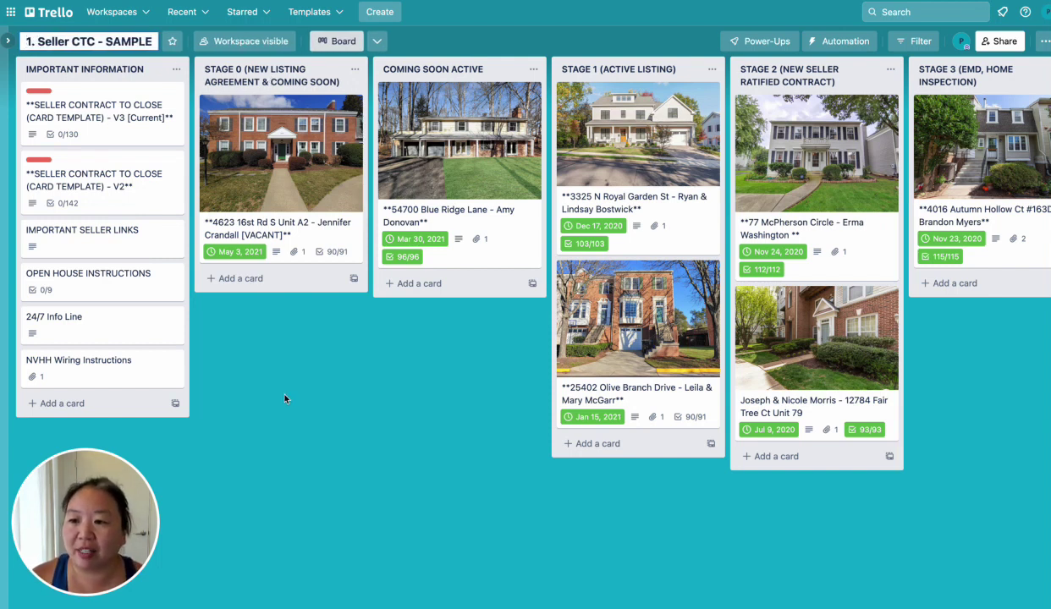
click(283, 395)
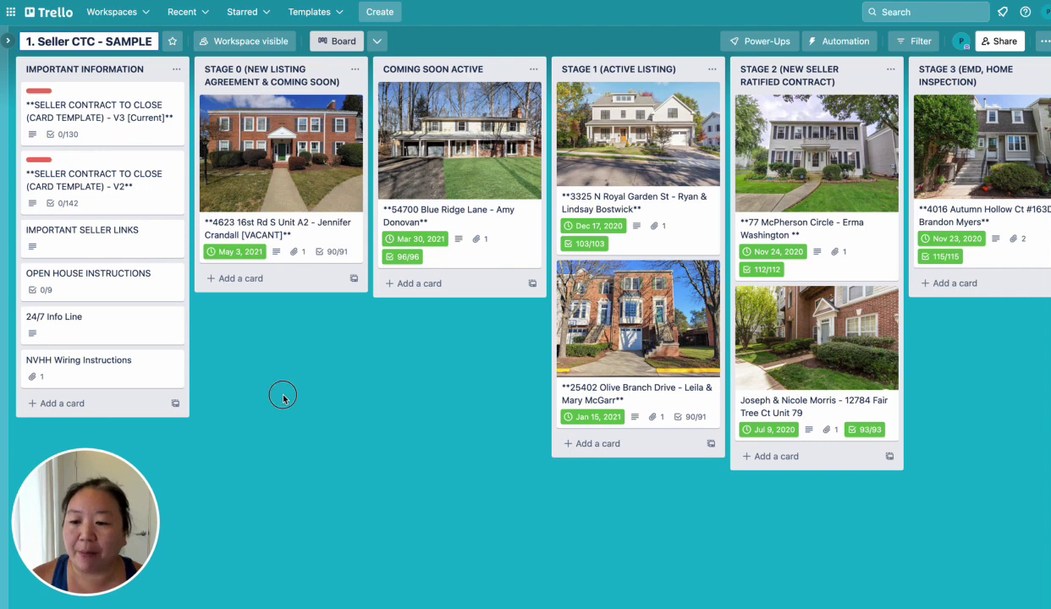
Open the SELLER PRE-LISTING TO CLOSE template board and rename it "2. SELLER PRE-LISTING TO CLOSE".
click(7, 41)
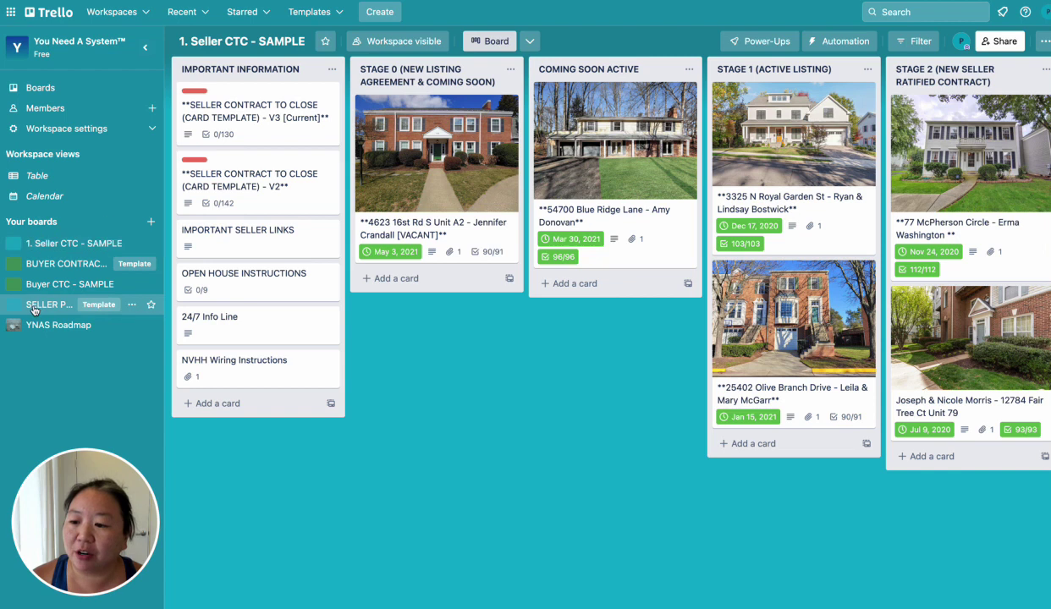
click(37, 303)
click(77, 66)
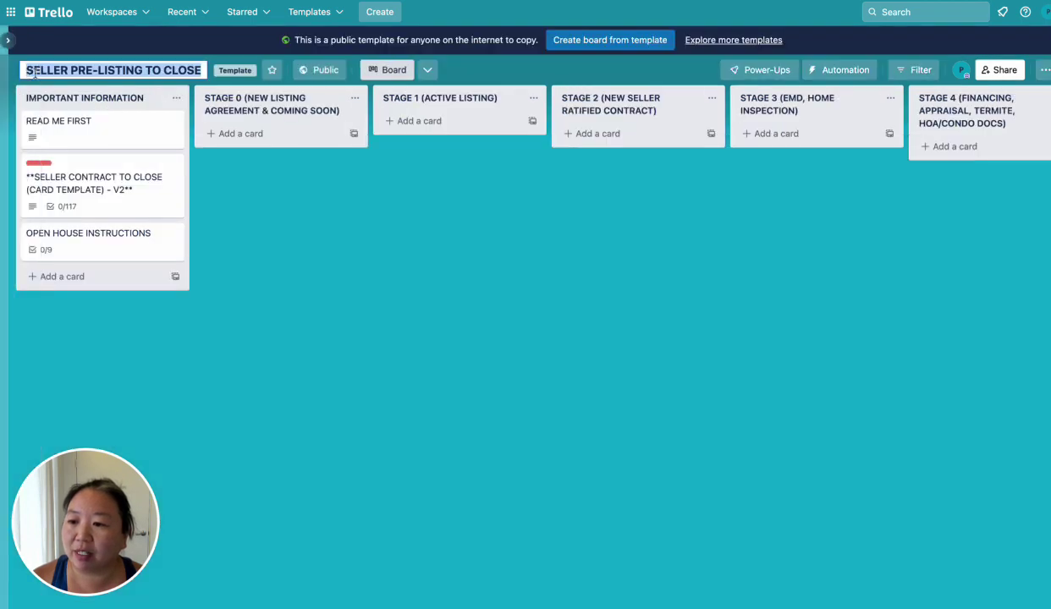
click(32, 73)
text(2.)
click(262, 210)
Open the BUYER CONTRACT TO CLOSE v2 template board and rename it "3. BUYER CONTRACT TO CLOSE v2".
click(7, 40)
click(33, 285)
click(33, 69)
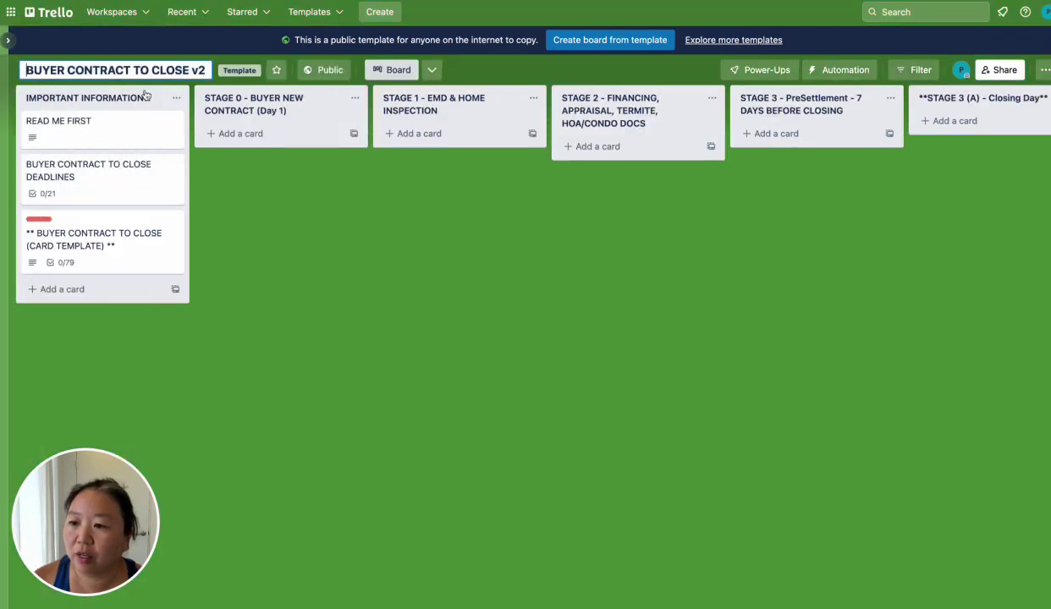
text(3.)
key(Return)
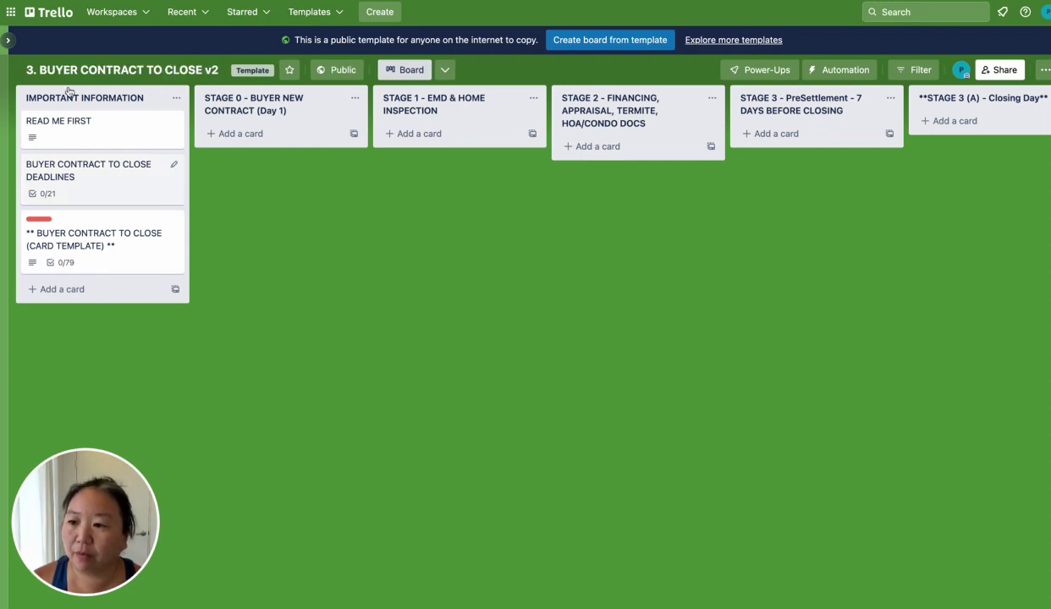
Open the Buyer CTC - SAMPLE board and rename it "4. Buyer CTC - SAMPLE".
click(8, 40)
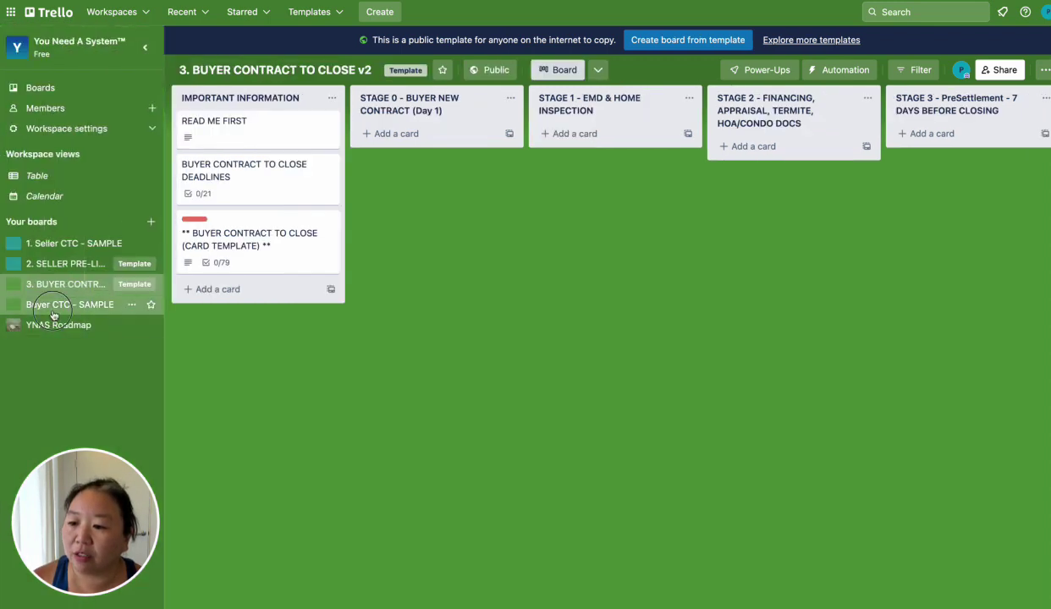
click(52, 313)
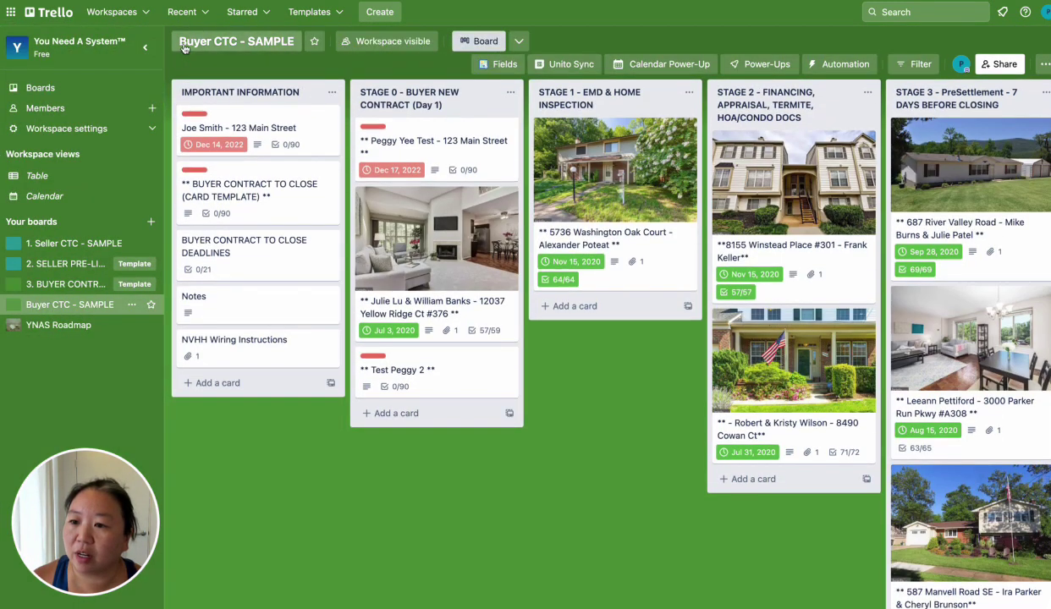
click(179, 41)
click(179, 41)
text(4. Buyer CTC - SAMPLE)
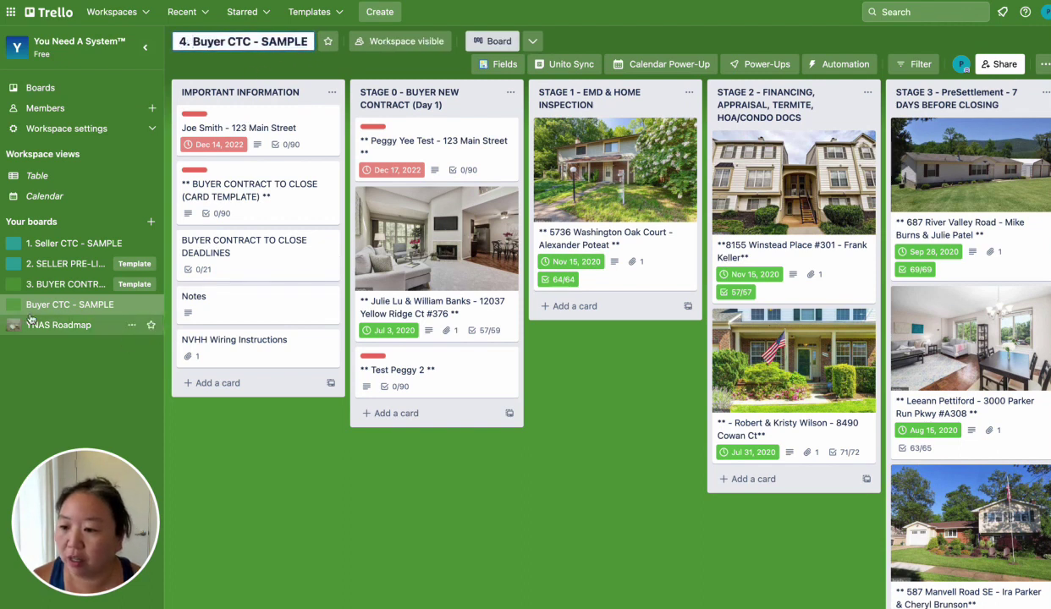
Open the YNAS Roadmap board and rename it "5. YNAS Roadmap".
click(31, 323)
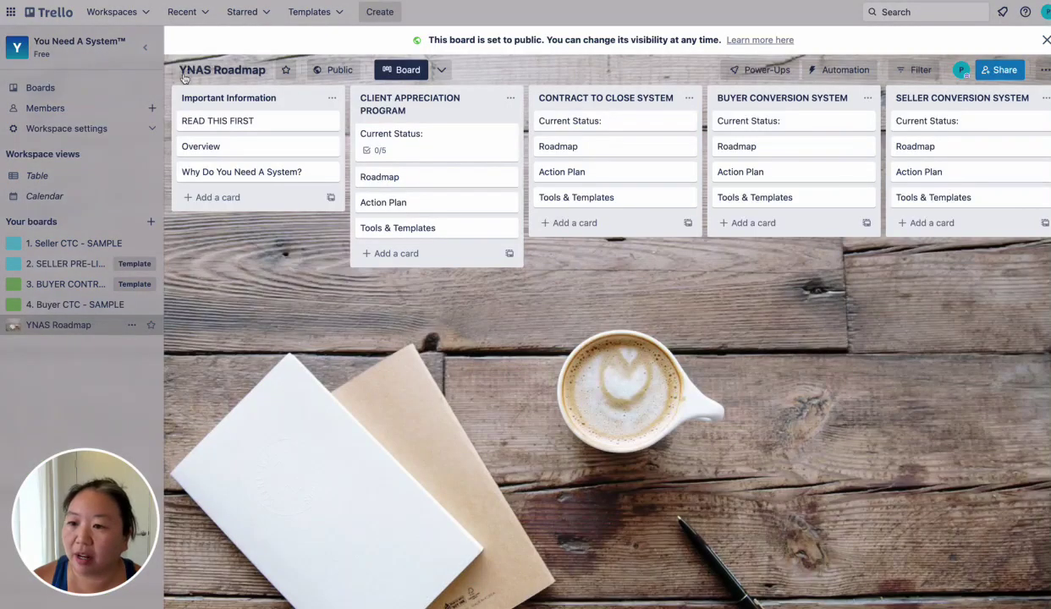
click(184, 74)
click(180, 71)
text(5)
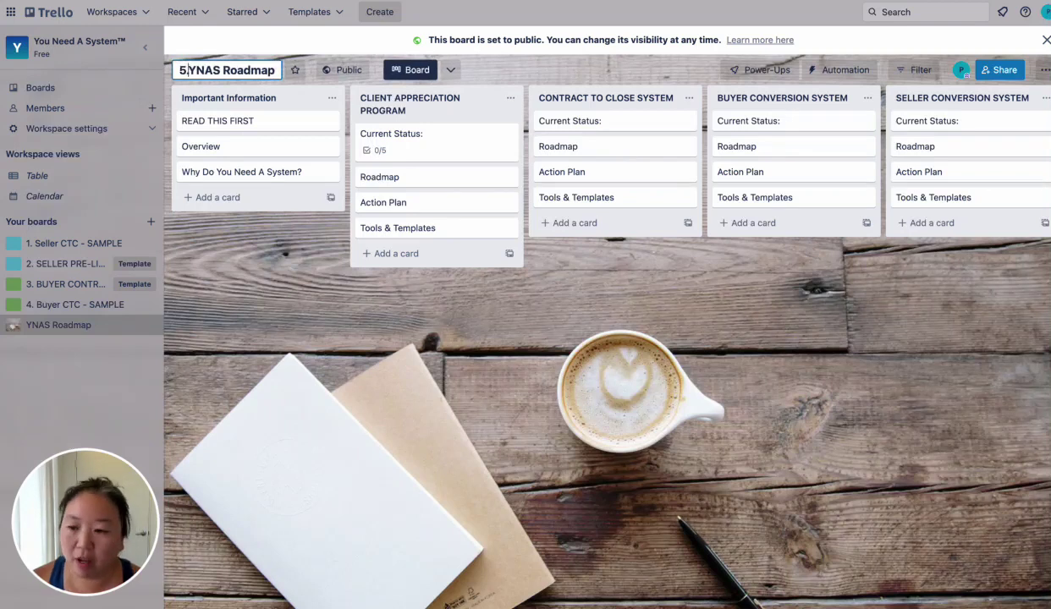
text(.)
click(258, 279)
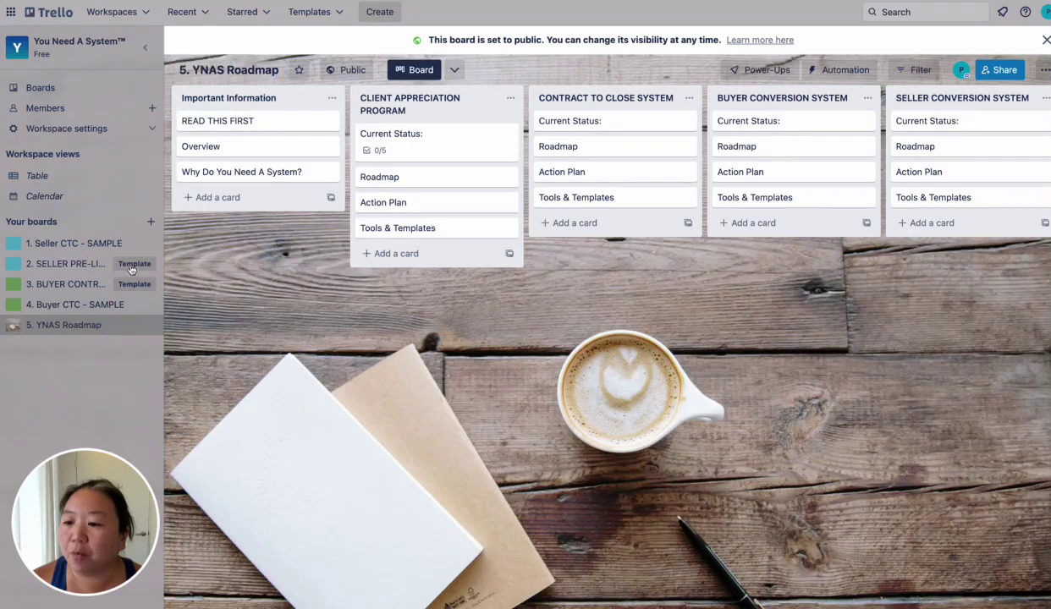
Show all boards of the You Need A System workspace and sort them alphabetically A-Z.
click(77, 245)
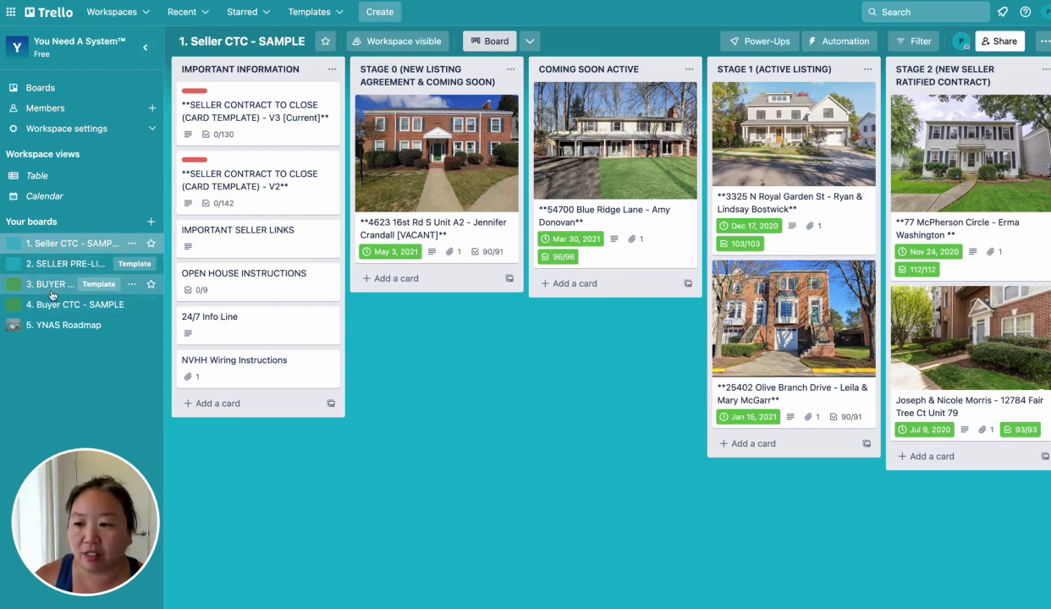
click(56, 90)
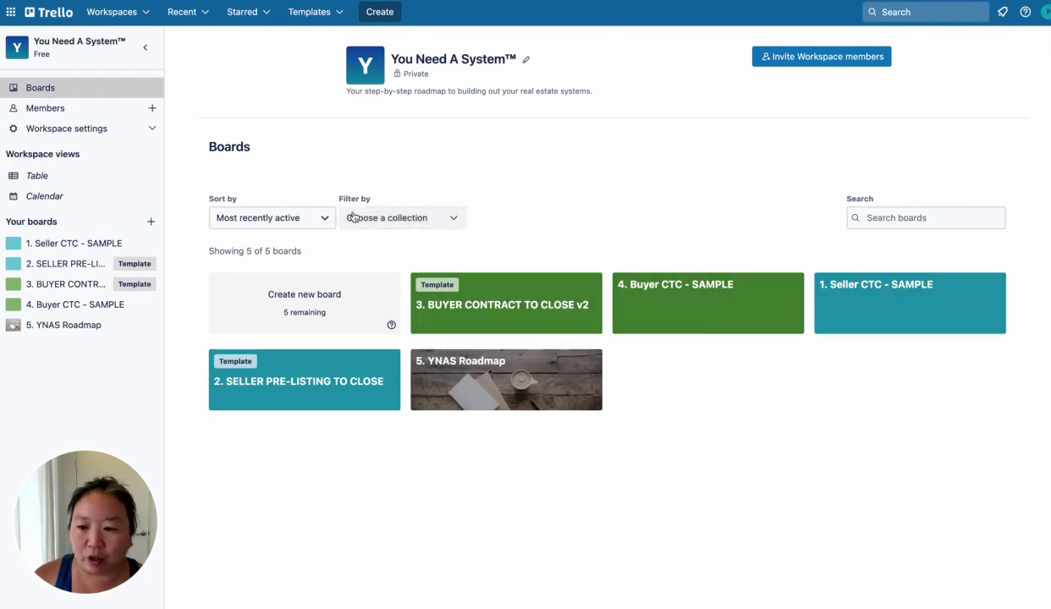
click(282, 222)
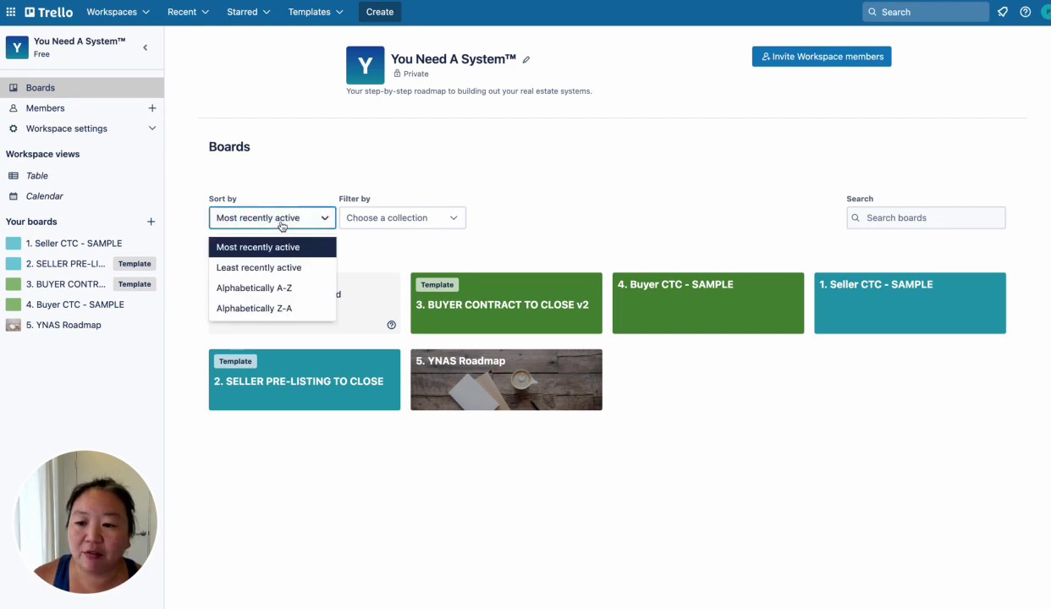
click(282, 288)
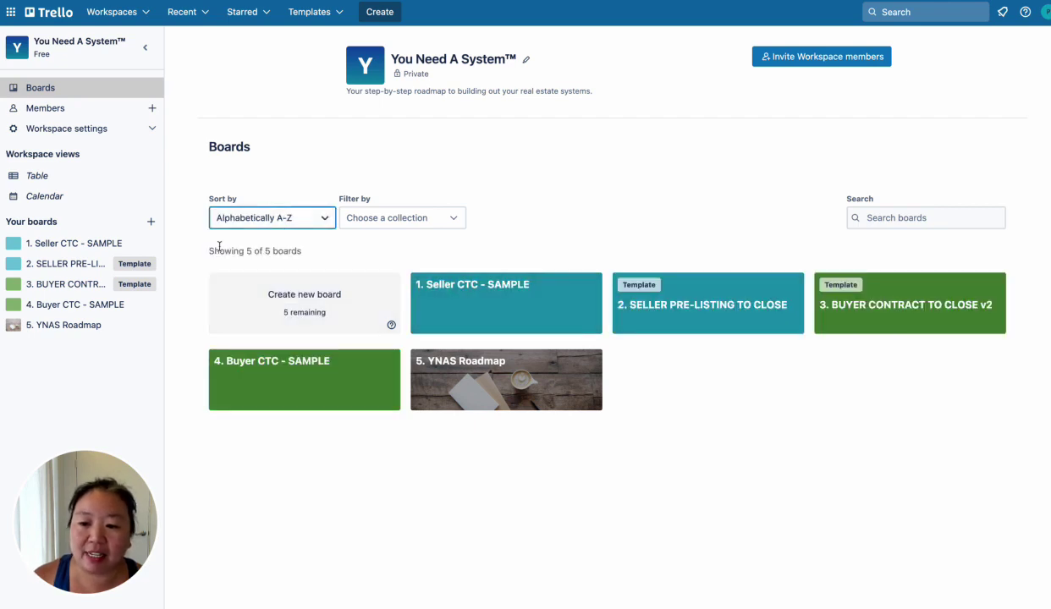